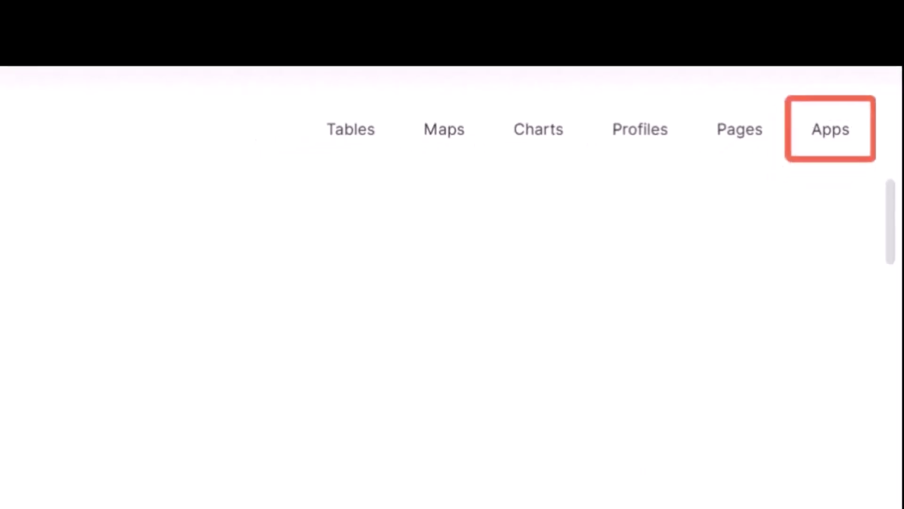
- Open the microdata access tool and use the 2023 ACS 1-Year Estimates Public Use Microdata Sample dataset
{"action": "left_click", "coordinate": [831, 129]}
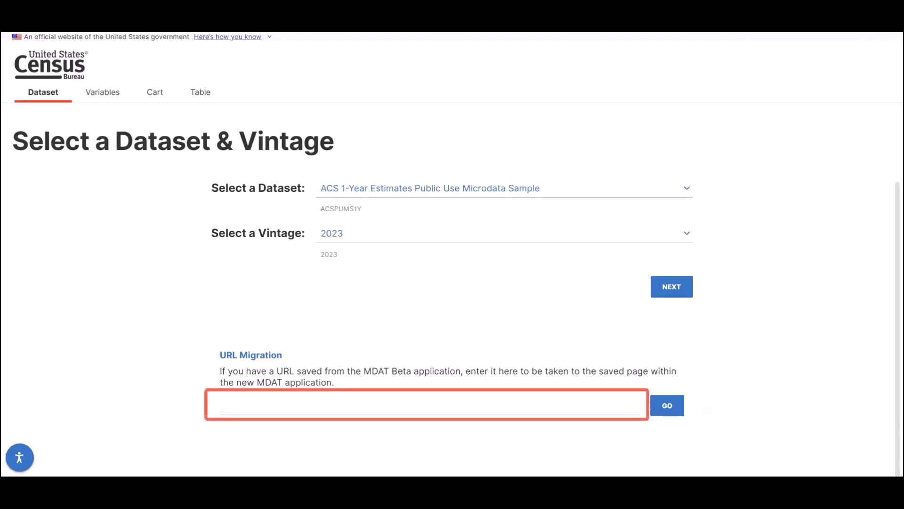
{"action": "key", "text": "ctrl+v"}
{"action": "key", "text": "Tab"}
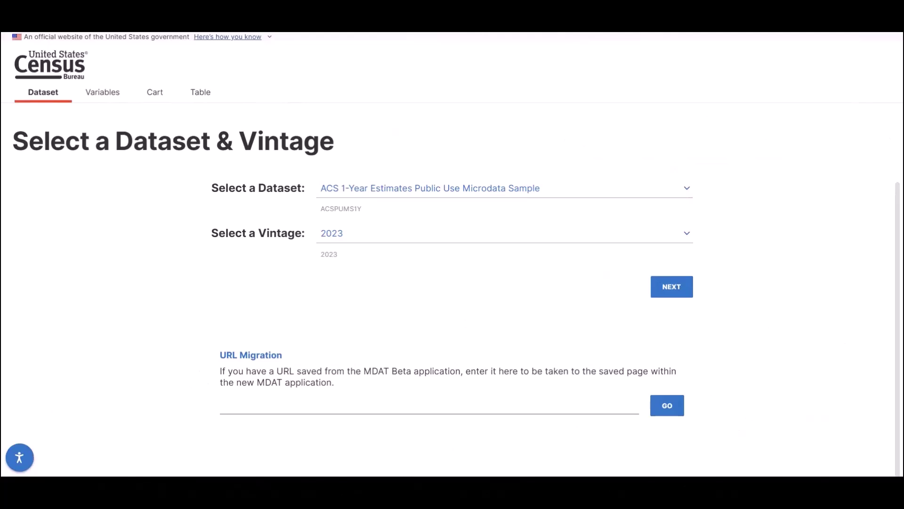
{"action": "scroll", "coordinate": [452, 301], "scroll_direction": "down", "scroll_amount": 1}
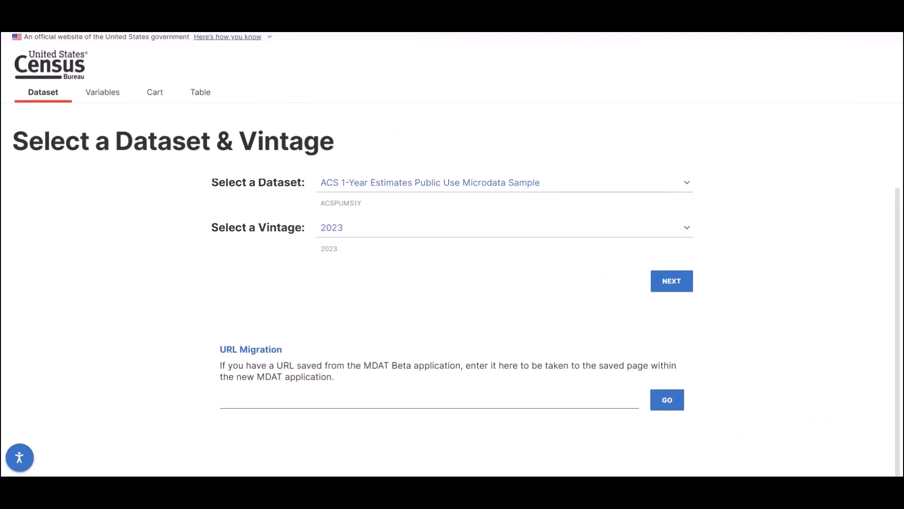
{"action": "scroll", "coordinate": [452, 297], "scroll_direction": "up", "scroll_amount": 1}
{"action": "left_click", "coordinate": [504, 187]}
{"action": "left_click", "coordinate": [505, 188]}
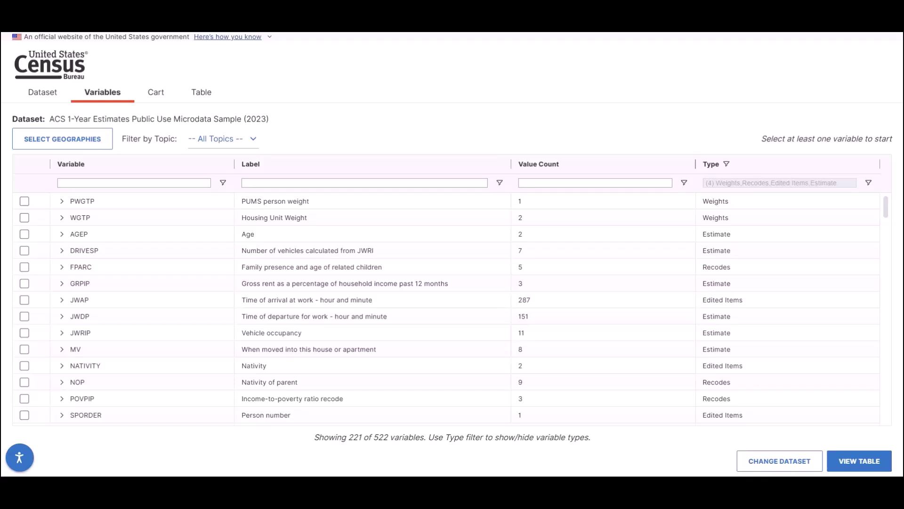
- Select the AGEP (Age) variable for the table and dismiss the notice about continuous variables
{"action": "scroll", "coordinate": [445, 310], "scroll_direction": "down", "scroll_amount": 2}
{"action": "scroll", "coordinate": [445, 309], "scroll_direction": "up", "scroll_amount": 2}
{"action": "left_click", "coordinate": [25, 234]}
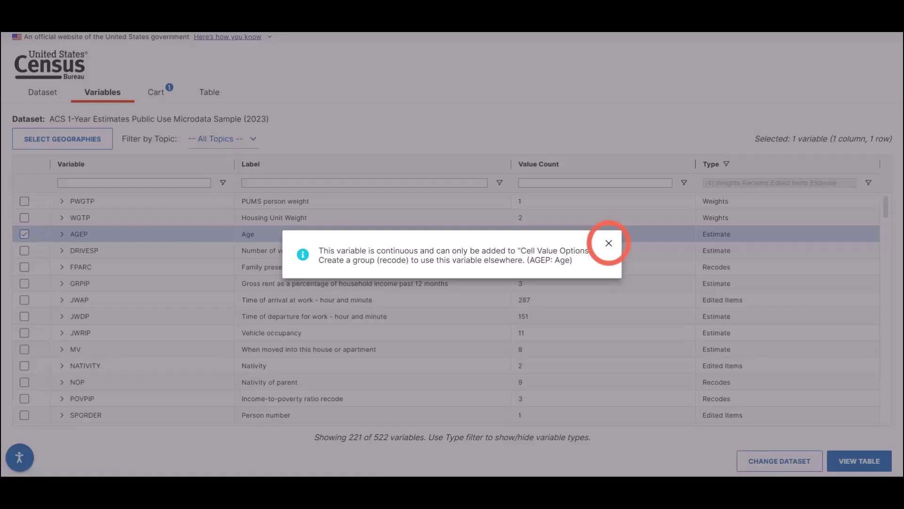
{"action": "left_click", "coordinate": [609, 243]}
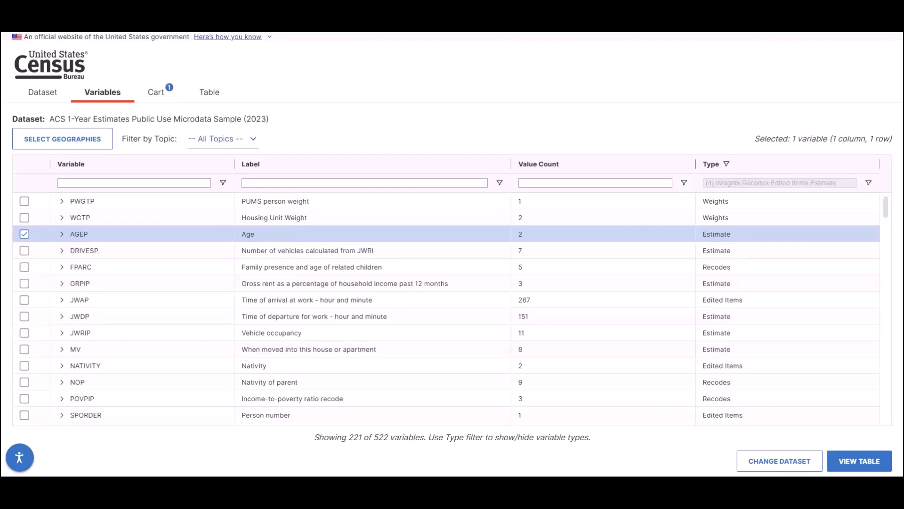
- Filter the variable labels by "marital", expand the MAR (Marital status) variable's values and select it
{"action": "left_click", "coordinate": [365, 183]}
{"action": "type", "text": "marital"}
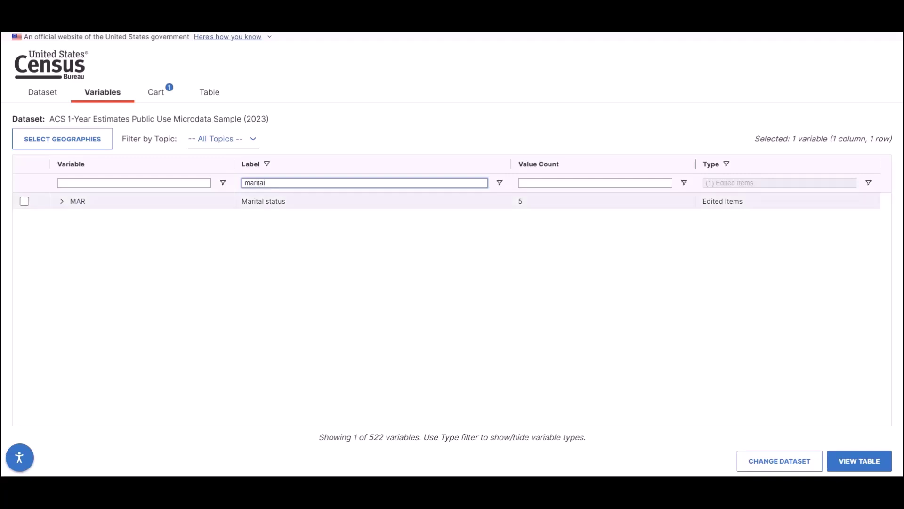
{"action": "left_click", "coordinate": [62, 201]}
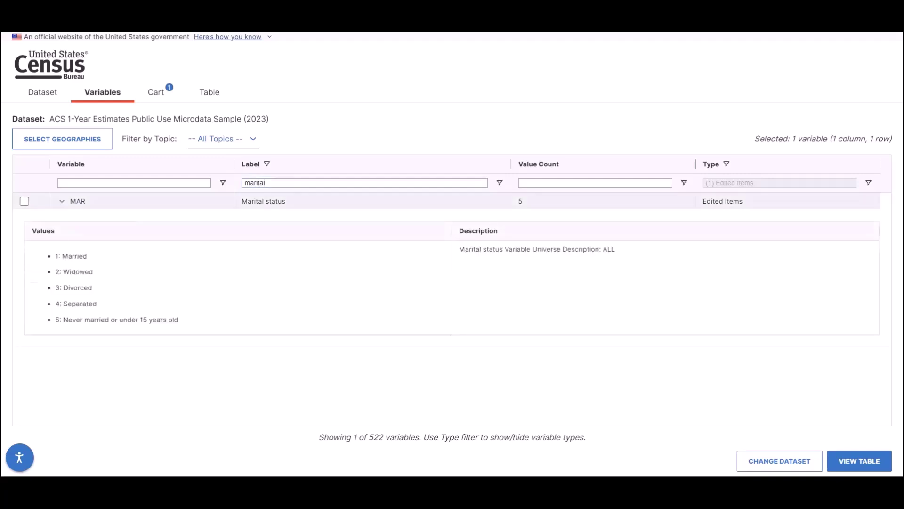
{"action": "left_click", "coordinate": [25, 201]}
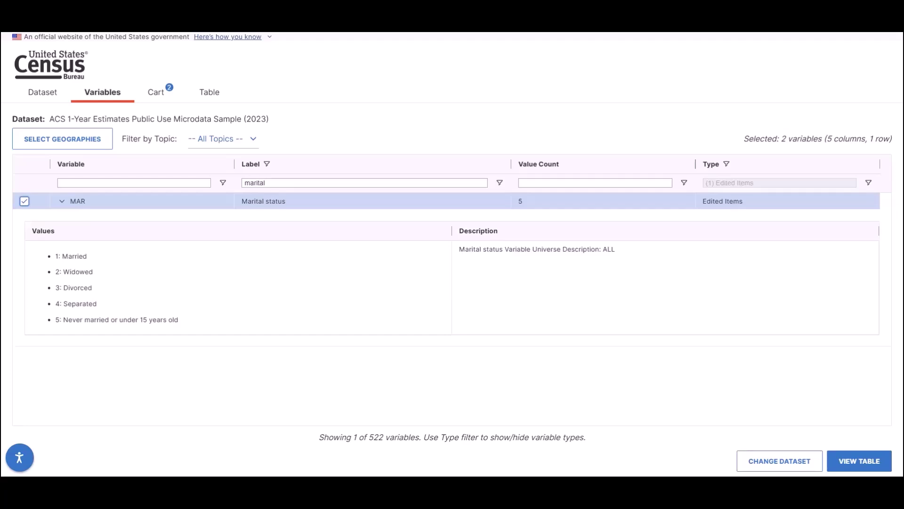
- Add the Norfolk City (North) and Norfolk City (South) PUMAs in Virginia to the selected geographies
{"action": "left_click", "coordinate": [62, 139]}
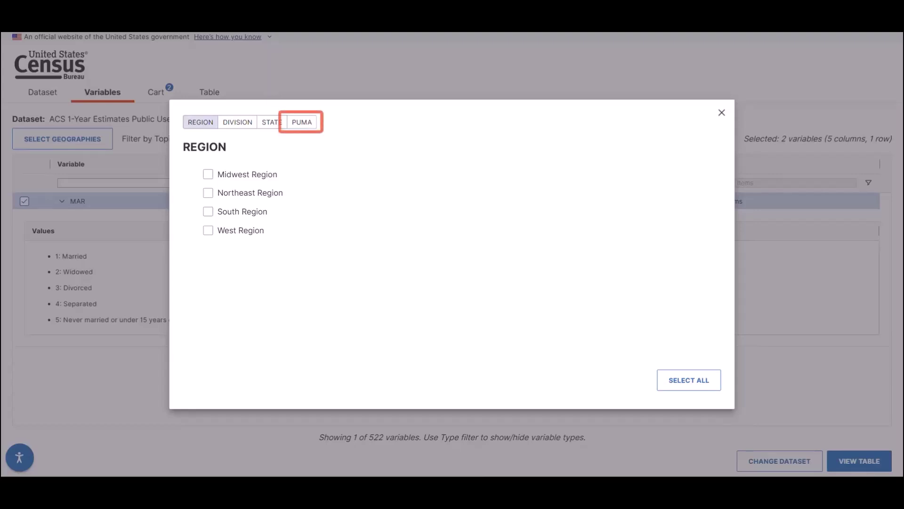
{"action": "left_click", "coordinate": [301, 122]}
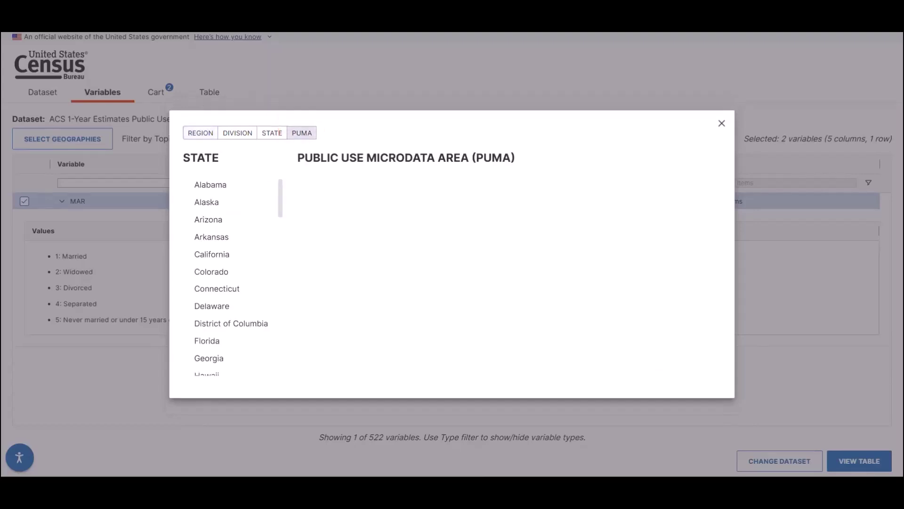
{"action": "scroll", "coordinate": [226, 278], "scroll_direction": "down", "scroll_amount": 10}
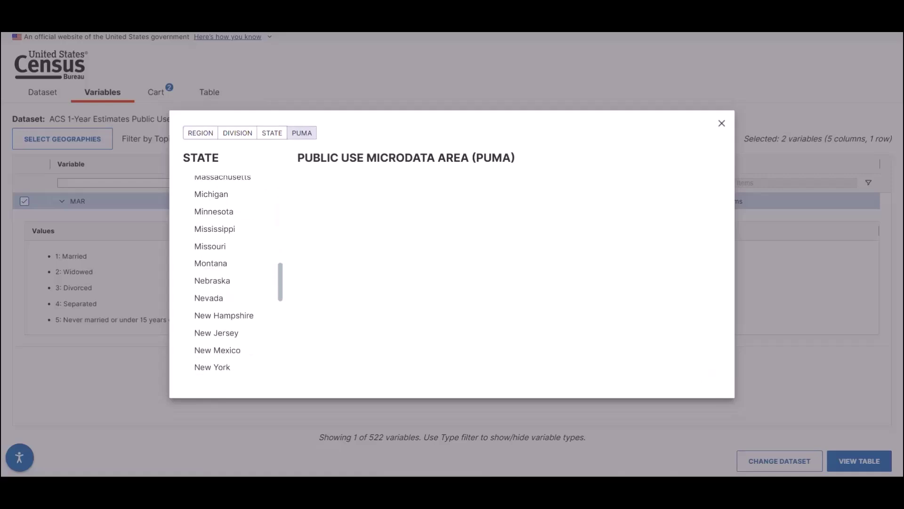
{"action": "scroll", "coordinate": [227, 278], "scroll_direction": "down", "scroll_amount": 5}
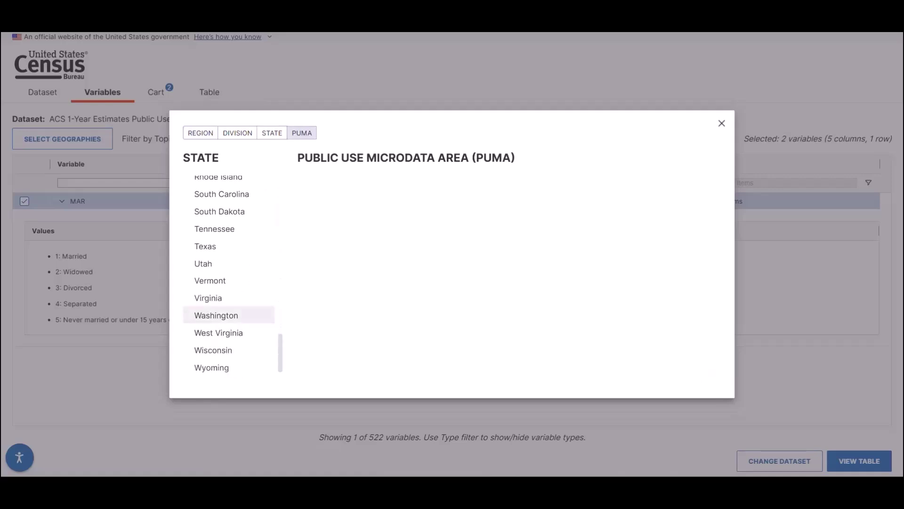
{"action": "left_click", "coordinate": [216, 297]}
{"action": "scroll", "coordinate": [311, 265], "scroll_direction": "down", "scroll_amount": 15}
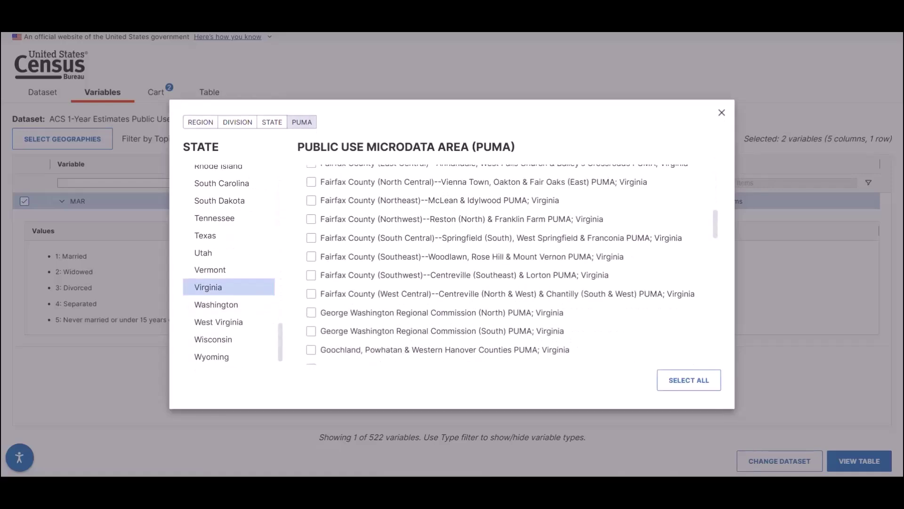
{"action": "left_click", "coordinate": [311, 187]}
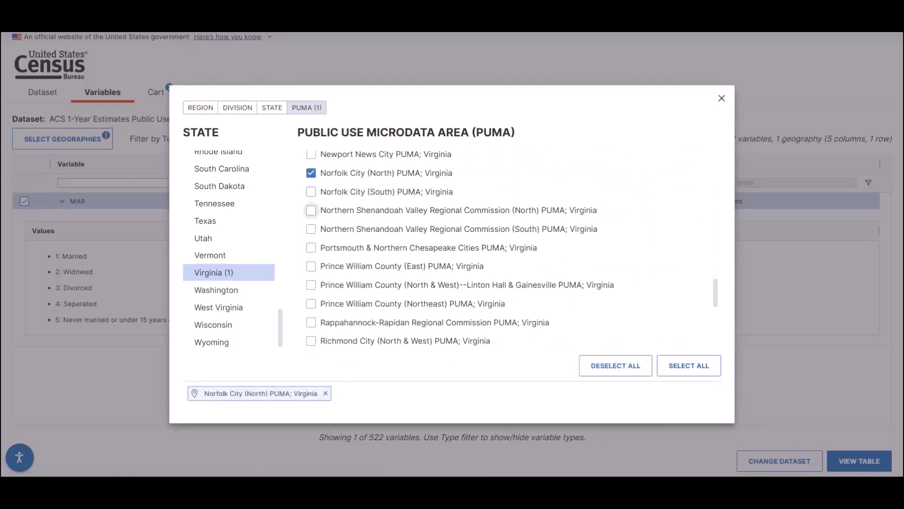
{"action": "left_click", "coordinate": [311, 191]}
- Add the Virginia Beach City Central, North and South PUMAs to the geographies and close the geography selection
{"action": "scroll", "coordinate": [423, 264], "scroll_direction": "down", "scroll_amount": 5}
{"action": "left_click", "coordinate": [311, 246]}
{"action": "left_click", "coordinate": [310, 260]}
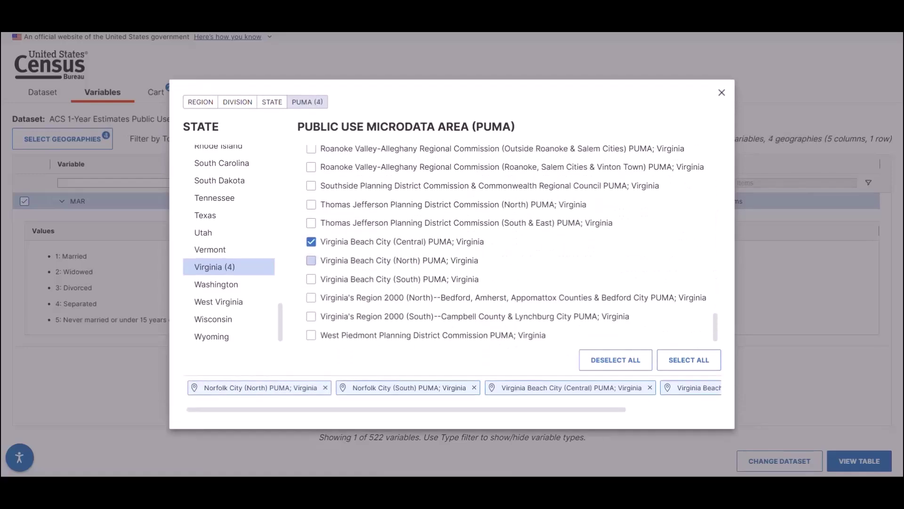
{"action": "left_click", "coordinate": [311, 279]}
{"action": "left_click_drag", "start_coordinate": [349, 409], "coordinate": [533, 409]}
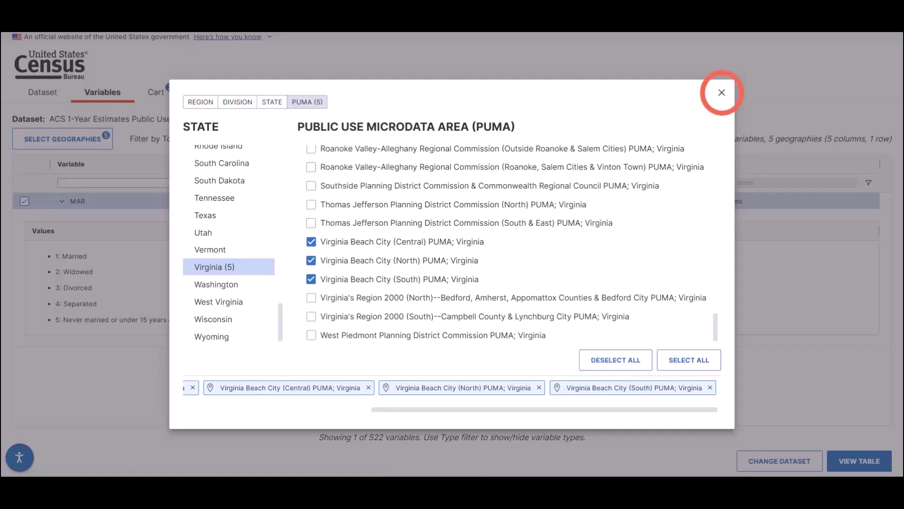
{"action": "left_click", "coordinate": [721, 92]}
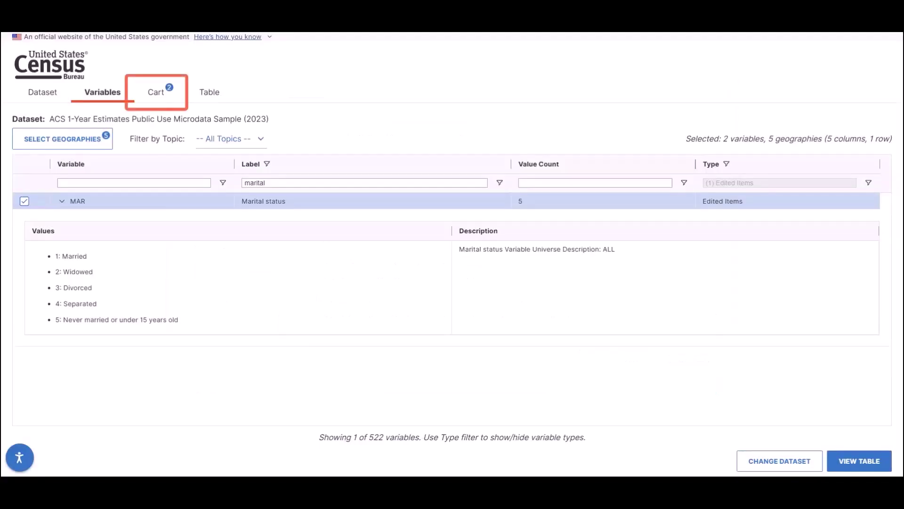
- Create a custom Age group in the cart labelled "Under 18 Years Old", covering under 1 year and ages 1 to 17
{"action": "left_click", "coordinate": [156, 92]}
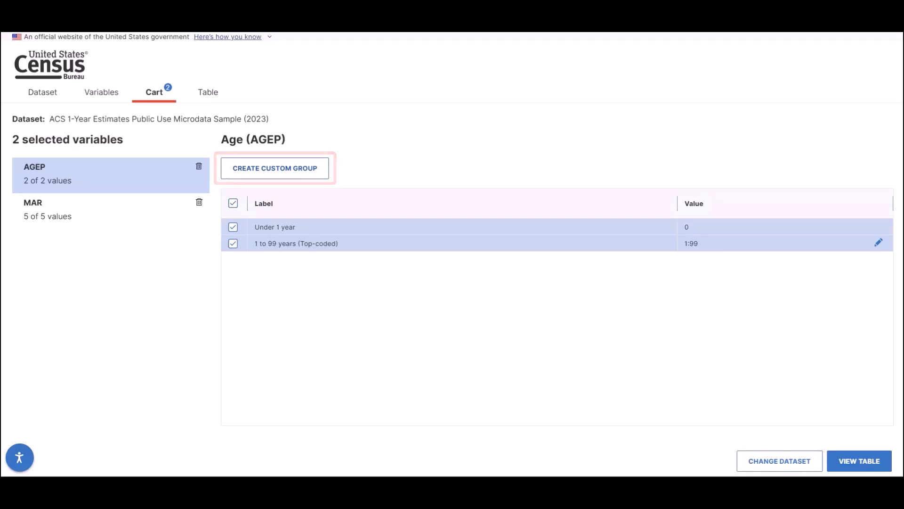
{"action": "left_click", "coordinate": [275, 168]}
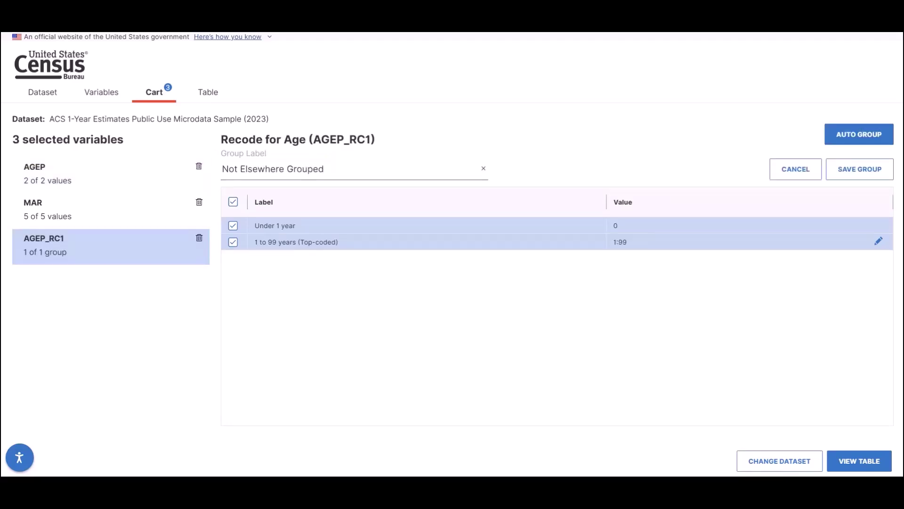
{"action": "left_click_drag", "start_coordinate": [324, 169], "coordinate": [222, 169]}
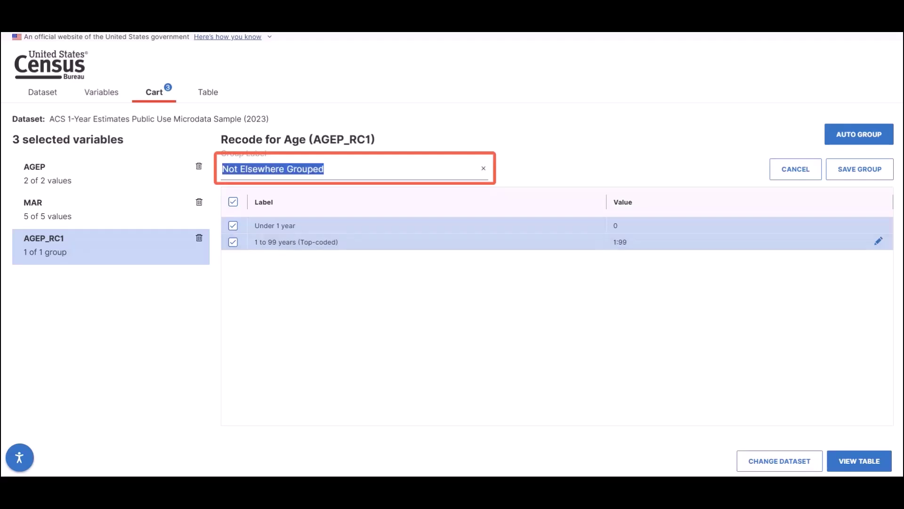
{"action": "type", "text": "Under 18 Years O"}
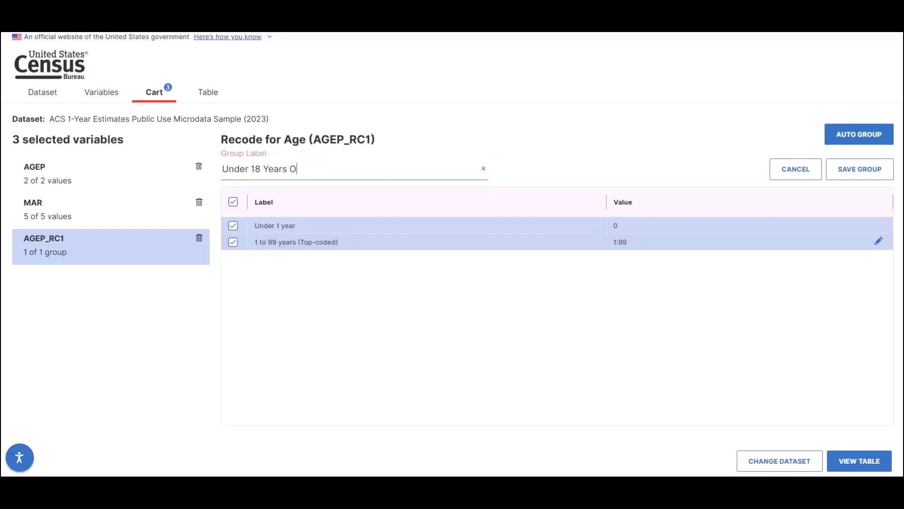
{"action": "type", "text": "ld"}
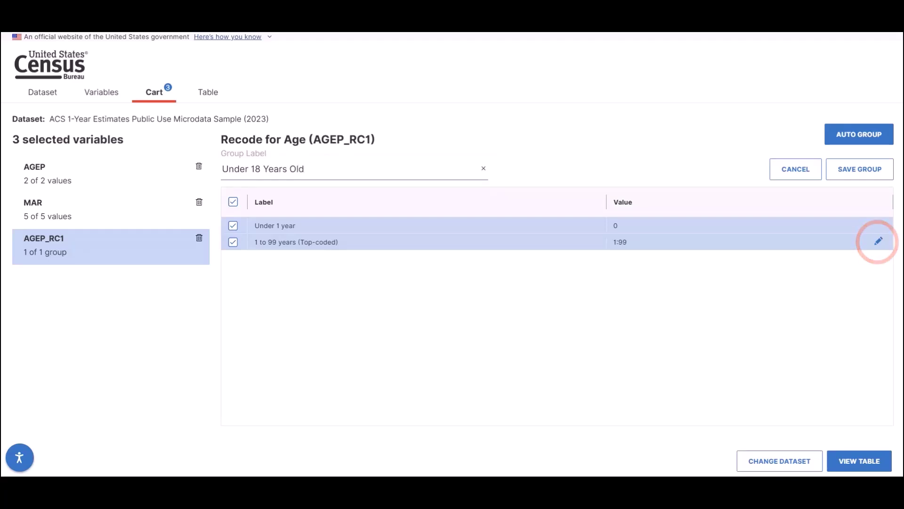
{"action": "left_click", "coordinate": [878, 241]}
{"action": "double_click", "coordinate": [464, 241]}
{"action": "type", "text": "17"}
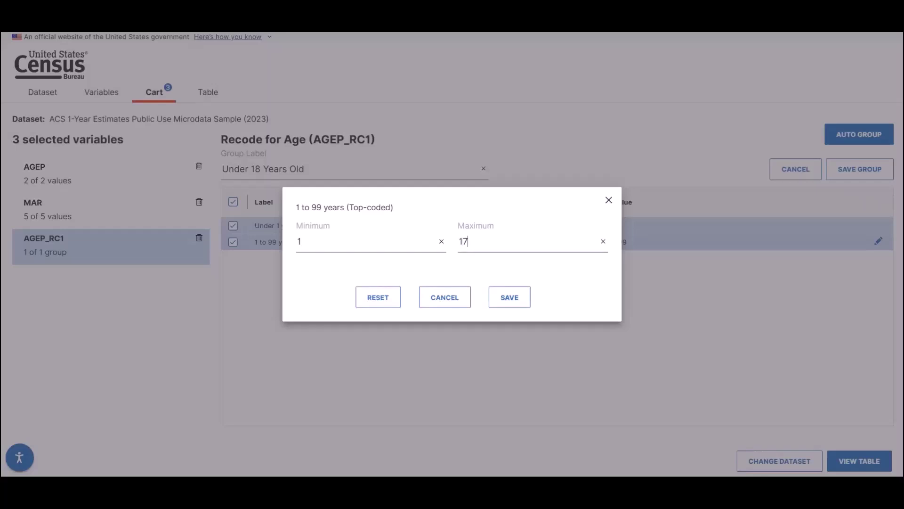
{"action": "key", "text": "Return"}
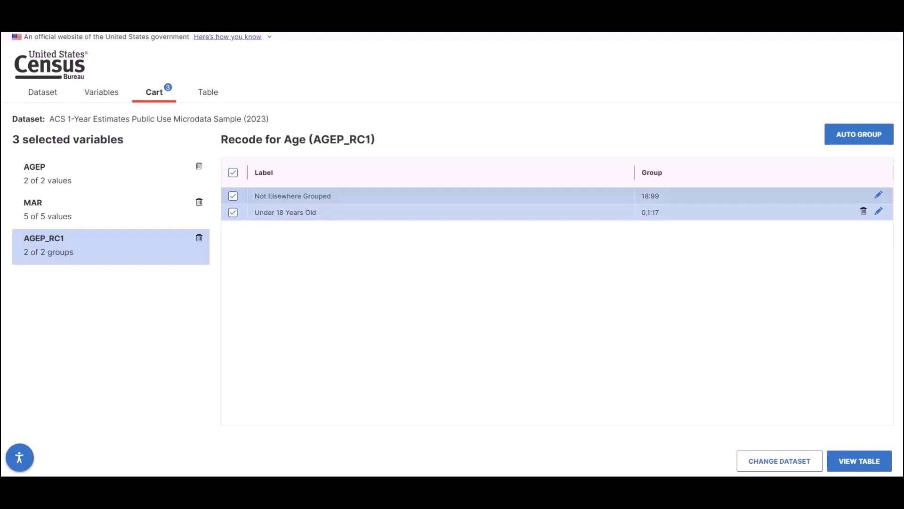
- Turn the Not Elsewhere Grouped ages into a group labelled "18-24" with a maximum age of 24 and save it
{"action": "left_click", "coordinate": [877, 194]}
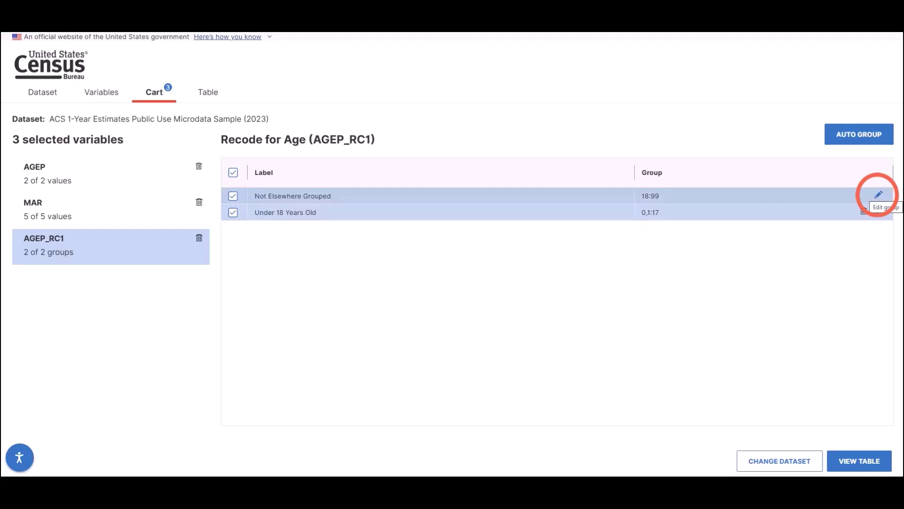
{"action": "left_click", "coordinate": [878, 194]}
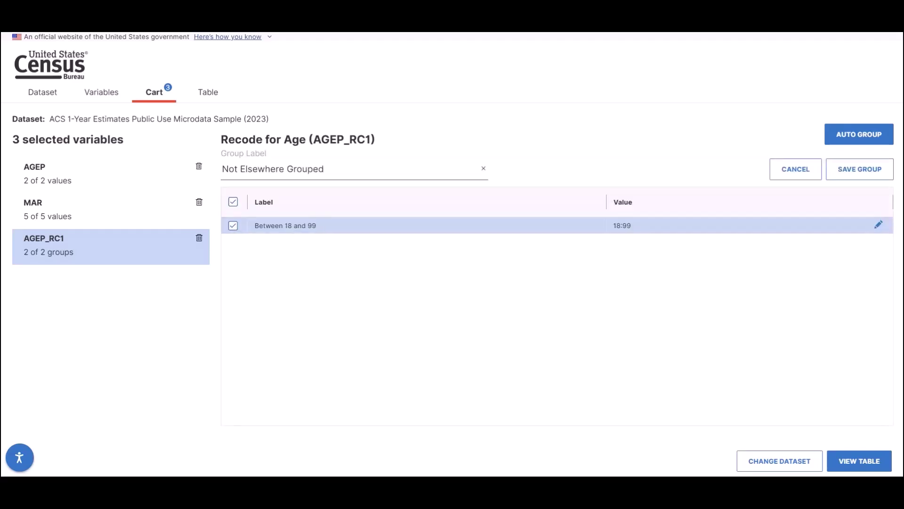
{"action": "triple_click", "coordinate": [289, 168]}
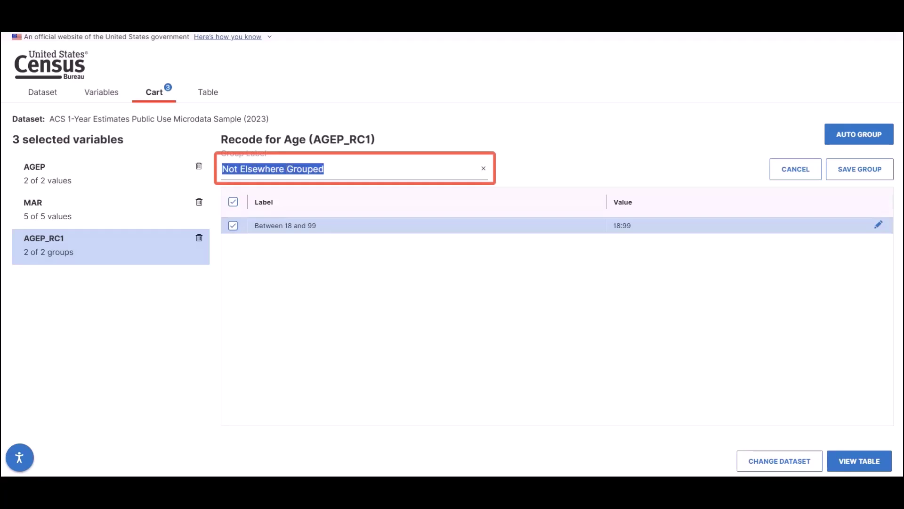
{"action": "type", "text": "18-24"}
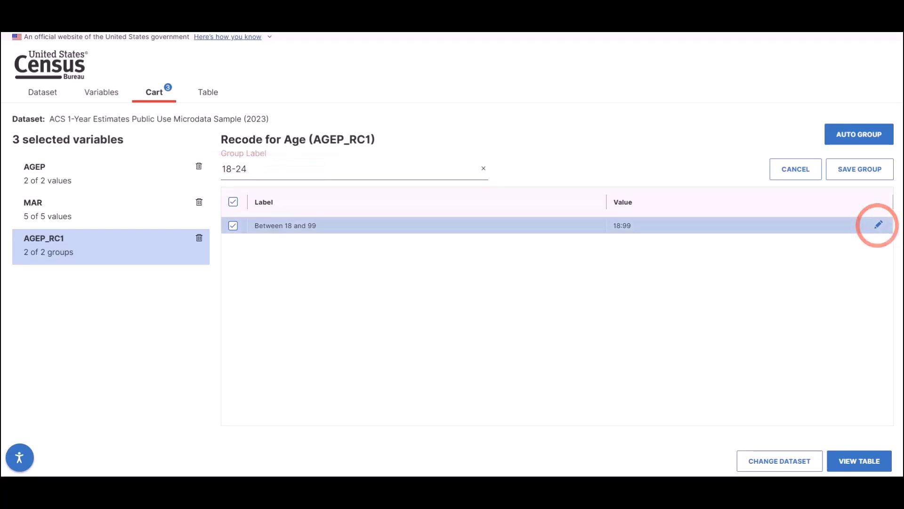
{"action": "left_click", "coordinate": [878, 225]}
{"action": "key", "text": "Tab"}
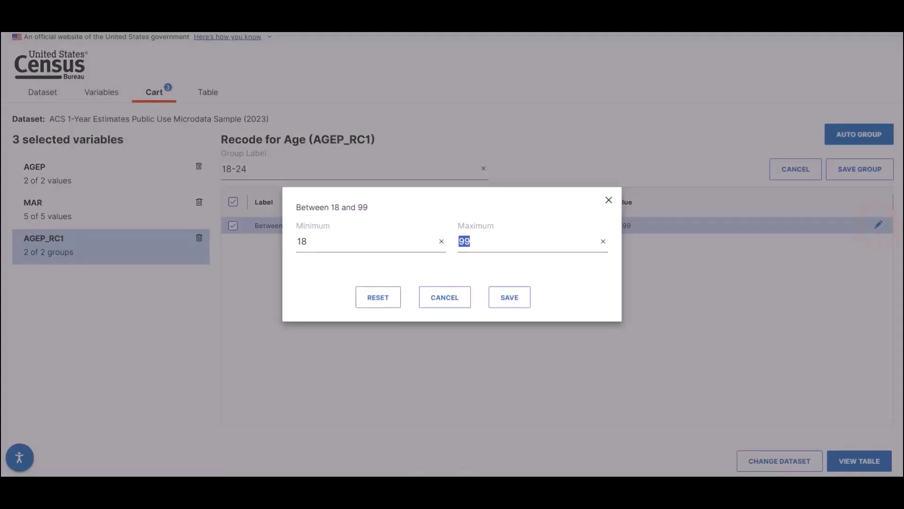
{"action": "type", "text": "24"}
{"action": "key", "text": "Return"}
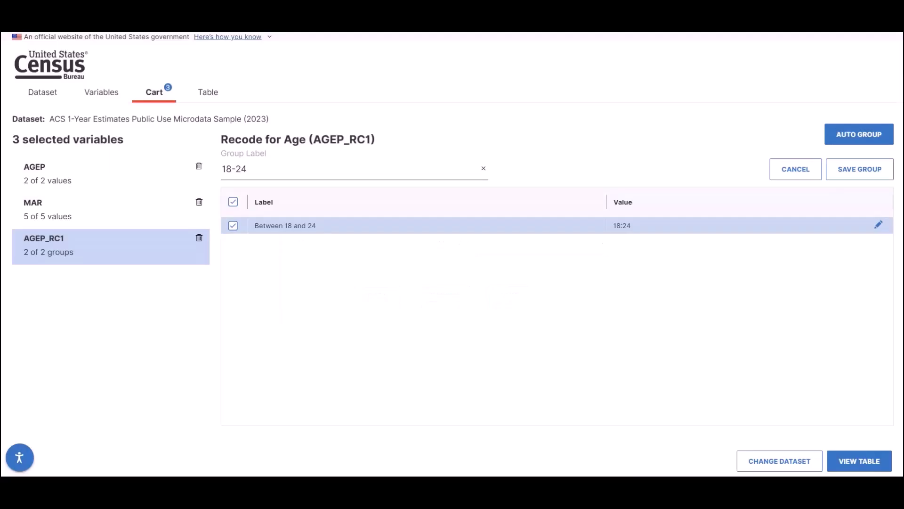
{"action": "left_click", "coordinate": [860, 169]}
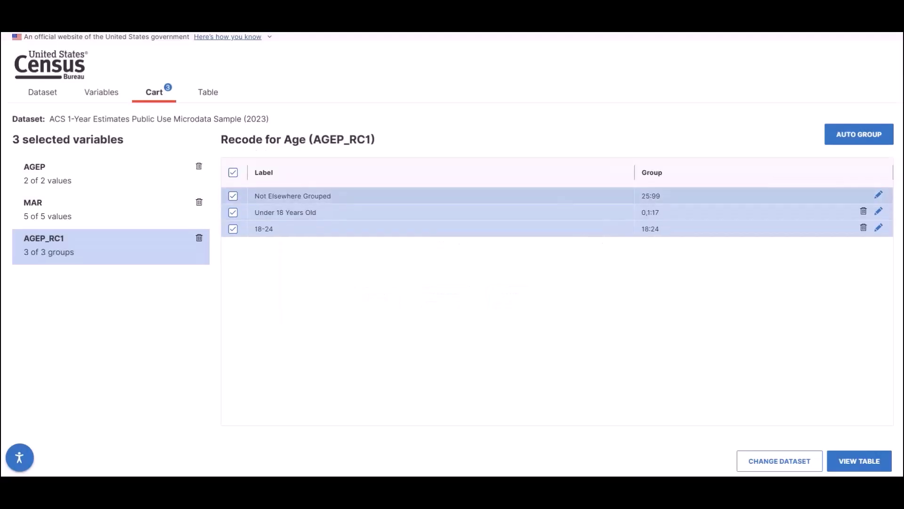
- Create and save an age group labelled "25-40" with a maximum age of 40 from the remaining ungrouped ages
{"action": "left_click", "coordinate": [878, 195]}
{"action": "type", "text": "25-40"}
{"action": "left_click", "coordinate": [878, 225]}
{"action": "double_click", "coordinate": [464, 241]}
{"action": "type", "text": "40"}
{"action": "left_click", "coordinate": [510, 297]}
{"action": "left_click", "coordinate": [860, 170]}
- Create and save an age group labelled "41-55" with a maximum age of 55 from the remaining ungrouped ages
{"action": "left_click", "coordinate": [879, 194]}
{"action": "type", "text": "41-55"}
{"action": "left_click", "coordinate": [878, 224]}
{"action": "type", "text": "55"}
{"action": "left_click", "coordinate": [509, 297]}
{"action": "left_click", "coordinate": [860, 169]}
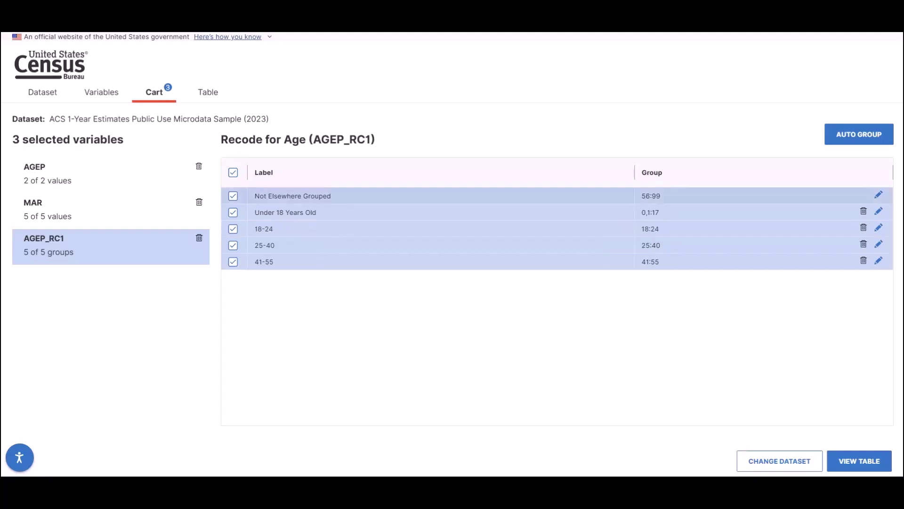
- Relabel the Not Elsewhere Grouped ages of the Age recode as "56 Years Old and Older" and save the group
{"action": "left_click", "coordinate": [879, 195]}
{"action": "key", "text": "ctrl+a"}
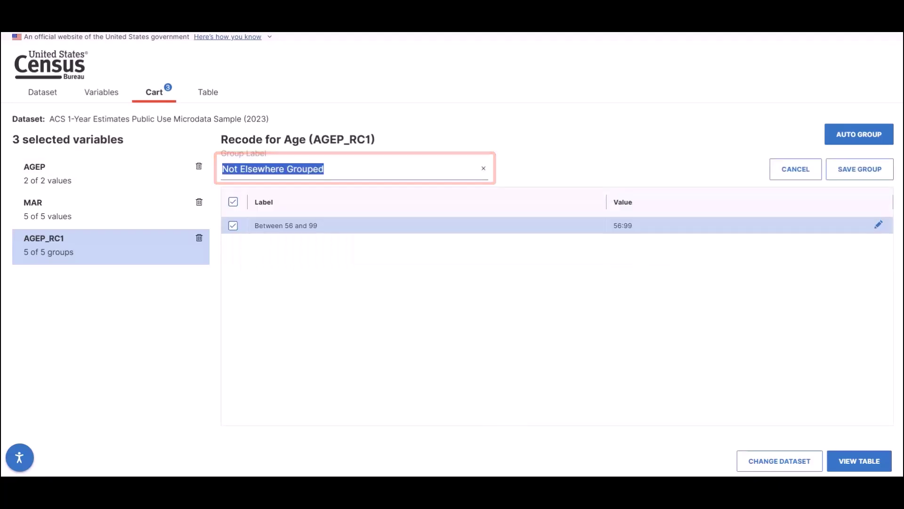
{"action": "type", "text": "56 Years "}
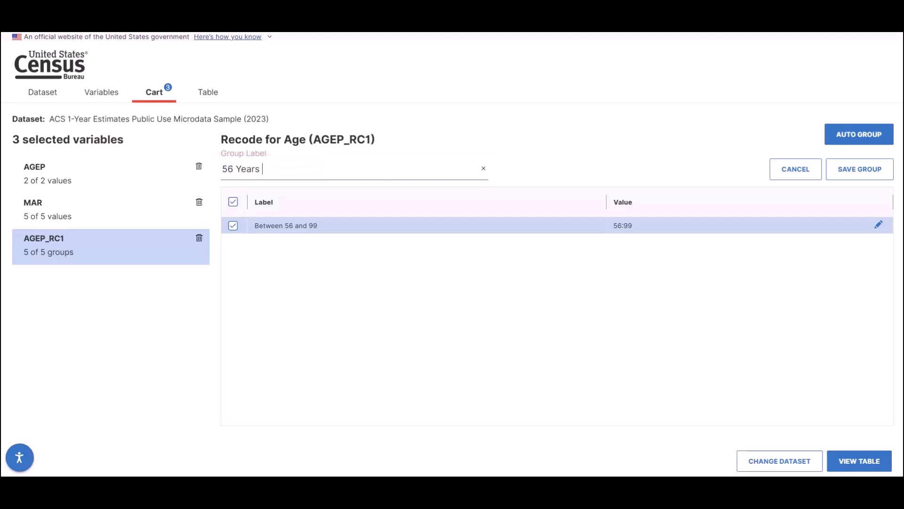
{"action": "type", "text": "Old and Older"}
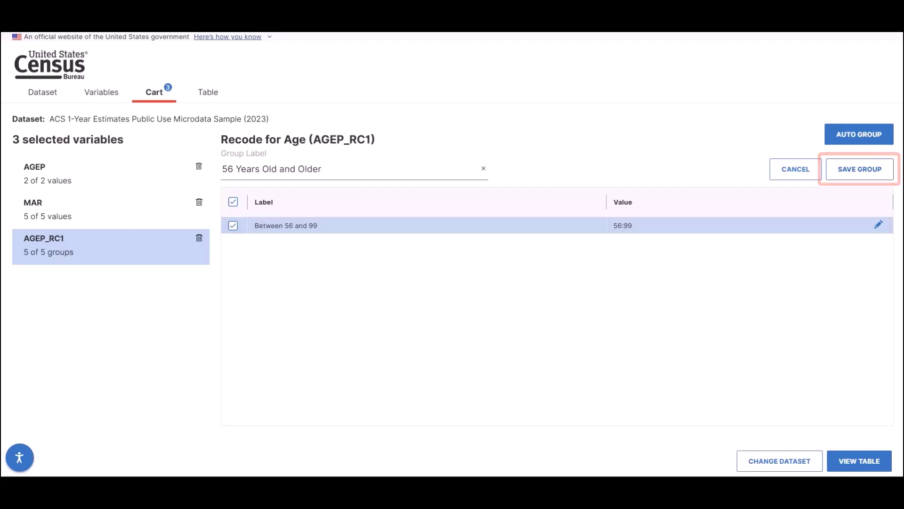
{"action": "left_click", "coordinate": [860, 169]}
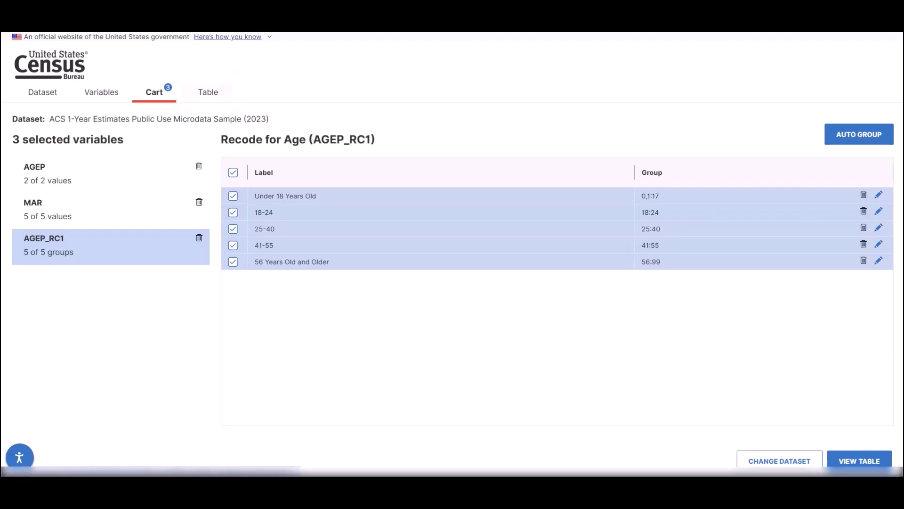
- Open the custom table and examine its cell value, weight and vintage options
{"action": "left_click", "coordinate": [208, 92]}
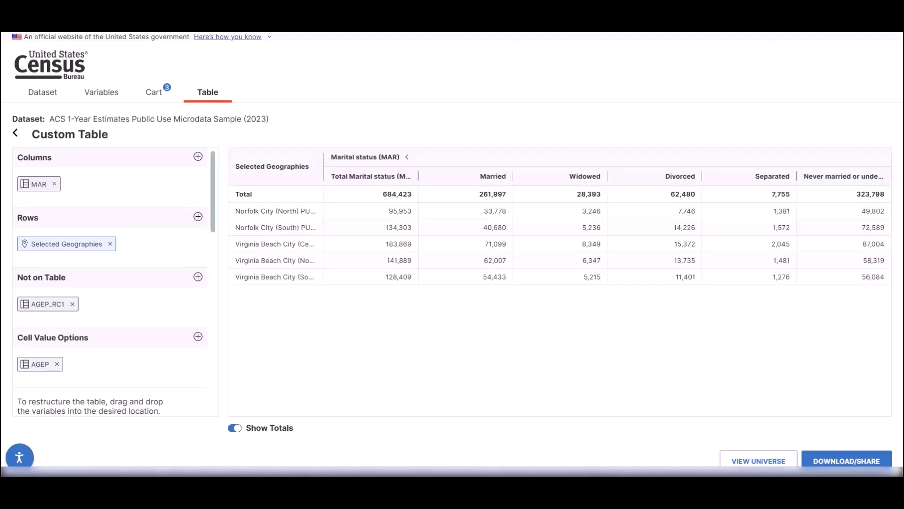
{"action": "scroll", "coordinate": [116, 282], "scroll_direction": "down", "scroll_amount": 3}
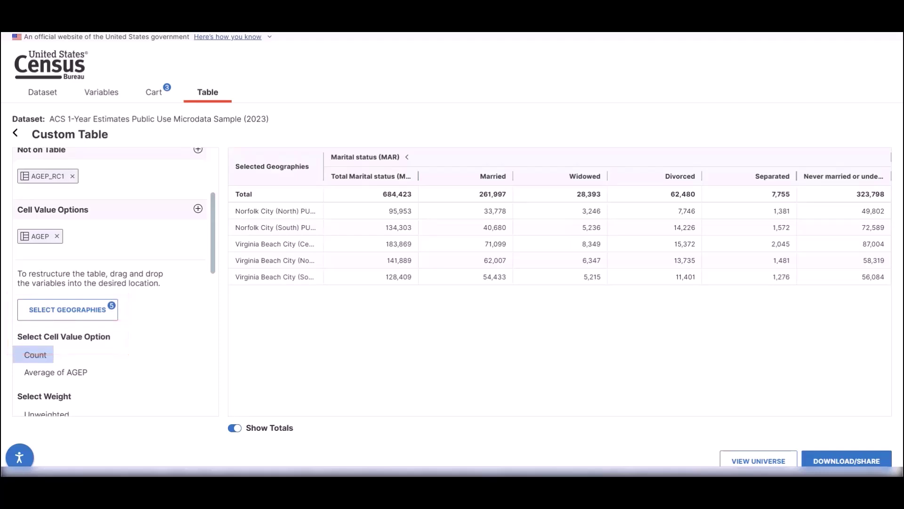
{"action": "scroll", "coordinate": [116, 282], "scroll_direction": "down", "scroll_amount": 1}
{"action": "scroll", "coordinate": [115, 283], "scroll_direction": "down", "scroll_amount": 2}
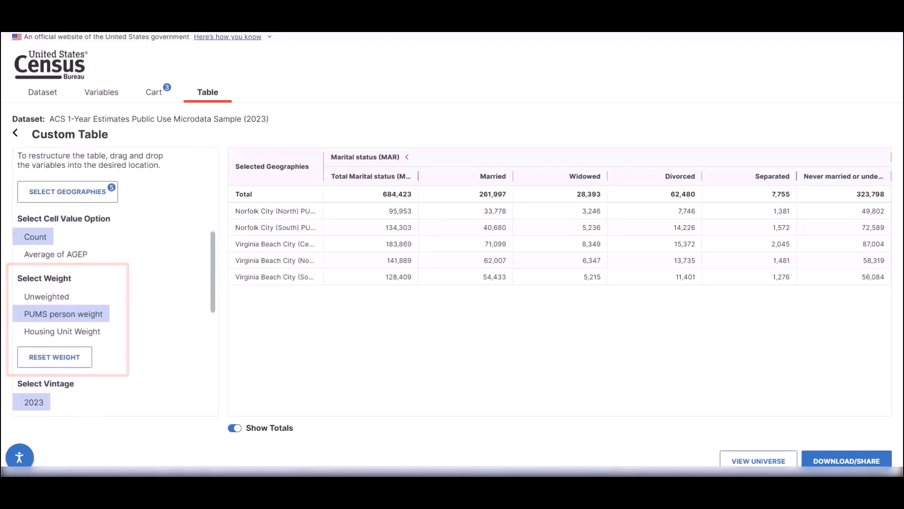
{"action": "scroll", "coordinate": [116, 283], "scroll_direction": "down", "scroll_amount": 1}
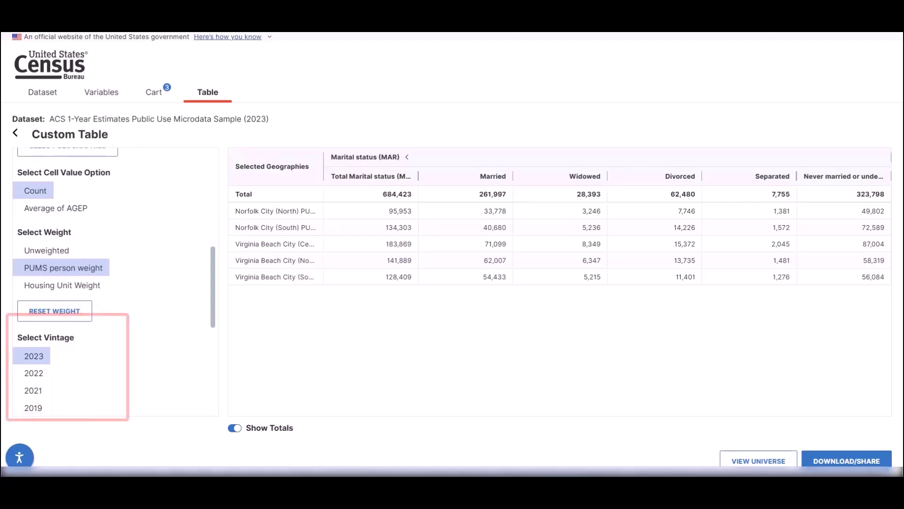
{"action": "scroll", "coordinate": [116, 282], "scroll_direction": "down", "scroll_amount": 1}
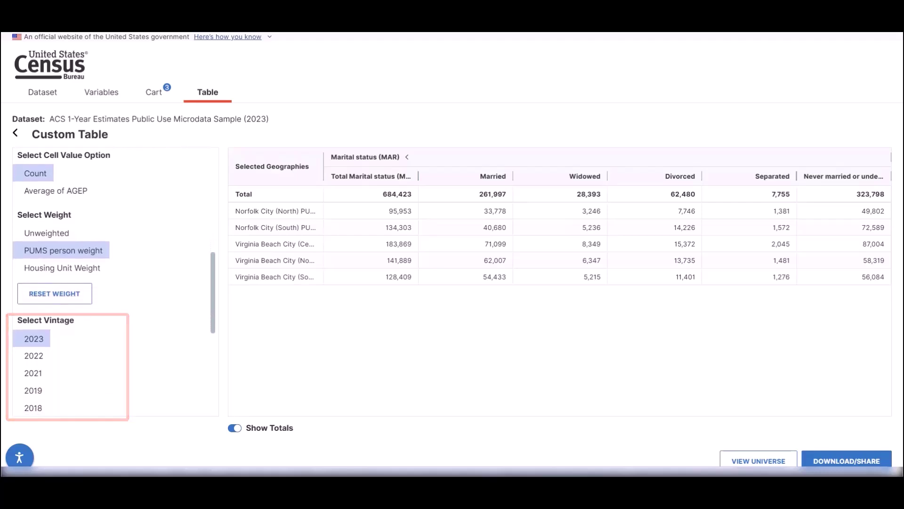
{"action": "scroll", "coordinate": [115, 283], "scroll_direction": "down", "scroll_amount": 5}
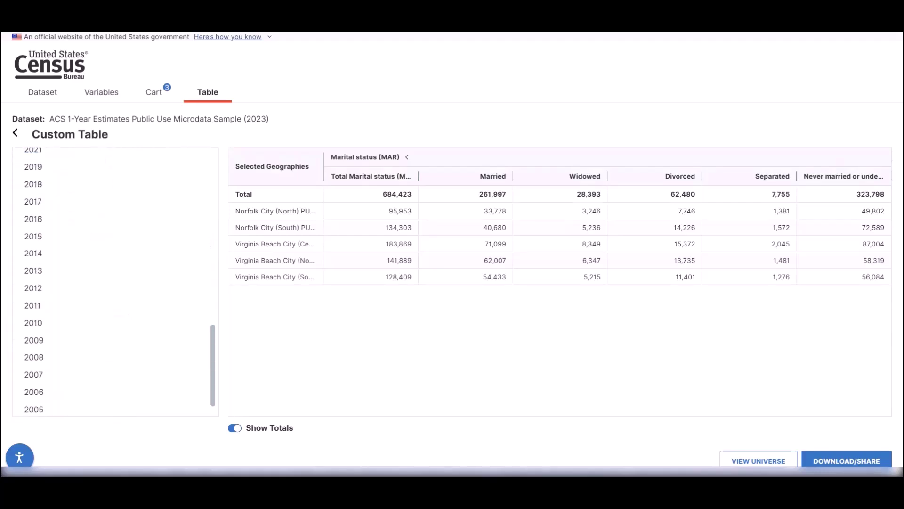
{"action": "scroll", "coordinate": [115, 283], "scroll_direction": "down", "scroll_amount": 1}
{"action": "scroll", "coordinate": [116, 282], "scroll_direction": "up", "scroll_amount": 10}
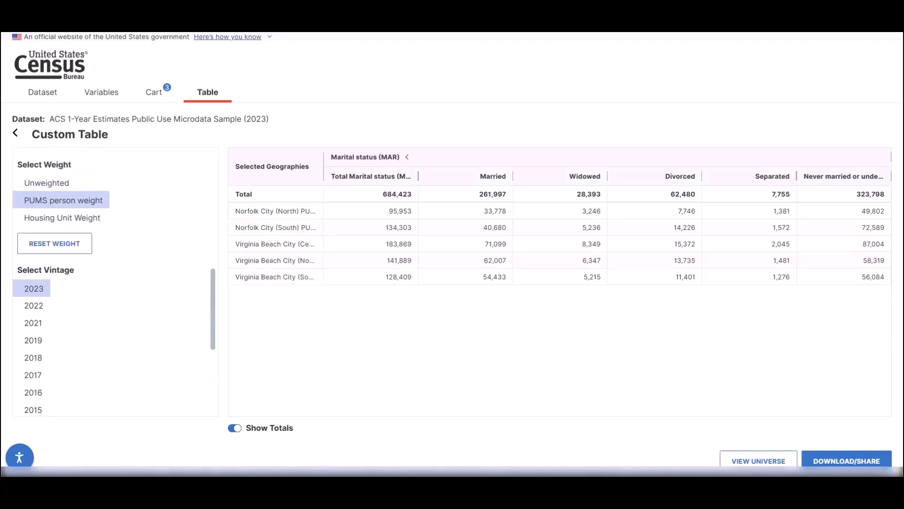
{"action": "scroll", "coordinate": [115, 282], "scroll_direction": "up", "scroll_amount": 5}
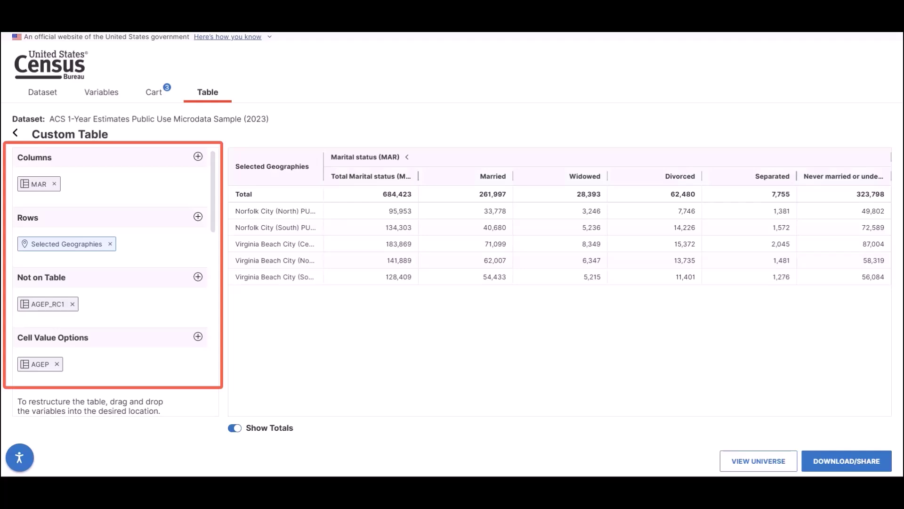
- Restructure the table with Selected Geographies as columns and marital status (MAR) followed by the age recode AGEP_RC1 as rows
{"action": "left_click_drag", "start_coordinate": [66, 243], "coordinate": [39, 216]}
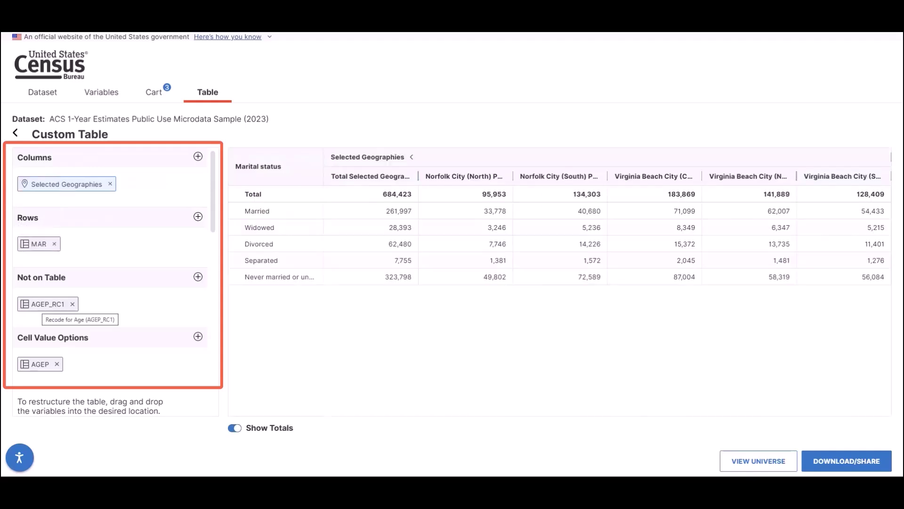
{"action": "left_click_drag", "start_coordinate": [47, 304], "coordinate": [94, 243]}
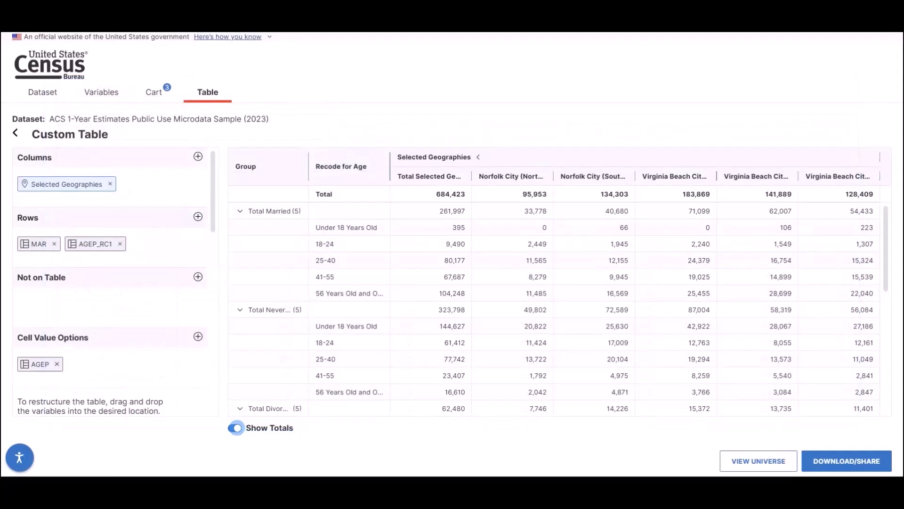
- Look through the remaining table rows and review the table's universe of selected geographies
{"action": "left_click_drag", "start_coordinate": [886, 249], "coordinate": [886, 359]}
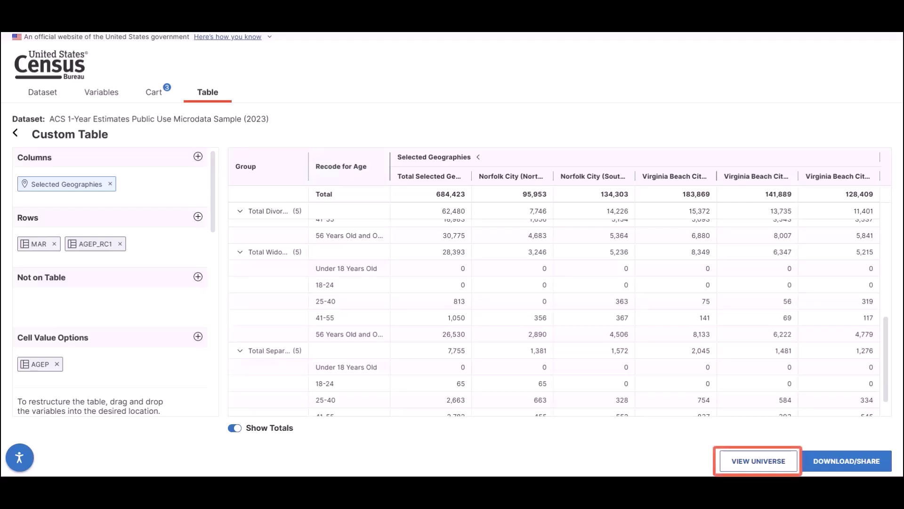
{"action": "left_click", "coordinate": [758, 461]}
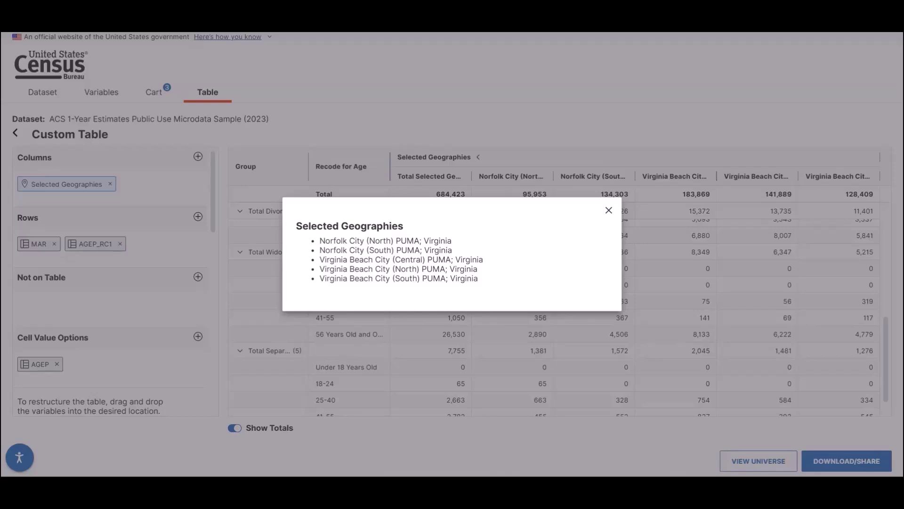
{"action": "left_click", "coordinate": [609, 210]}
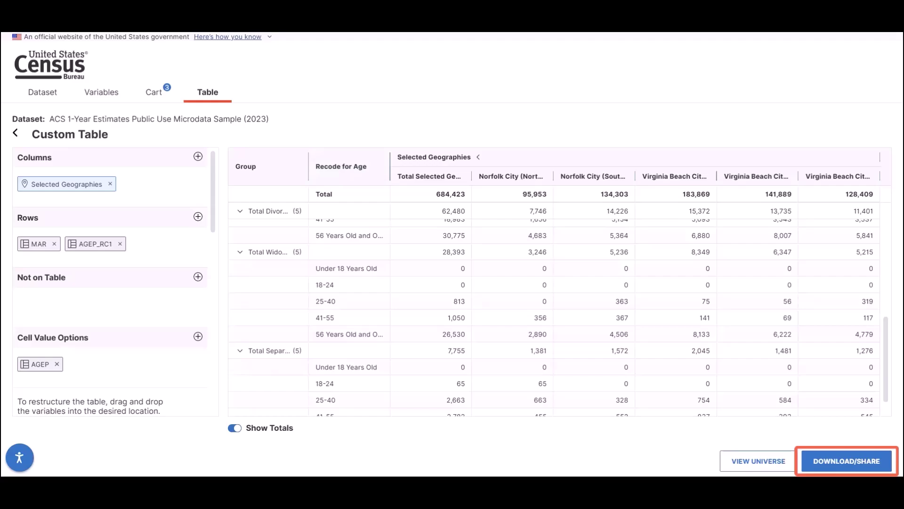
- Open the table's download options and bring up its sharing links with the bookmark and API query URLs
{"action": "left_click", "coordinate": [846, 461]}
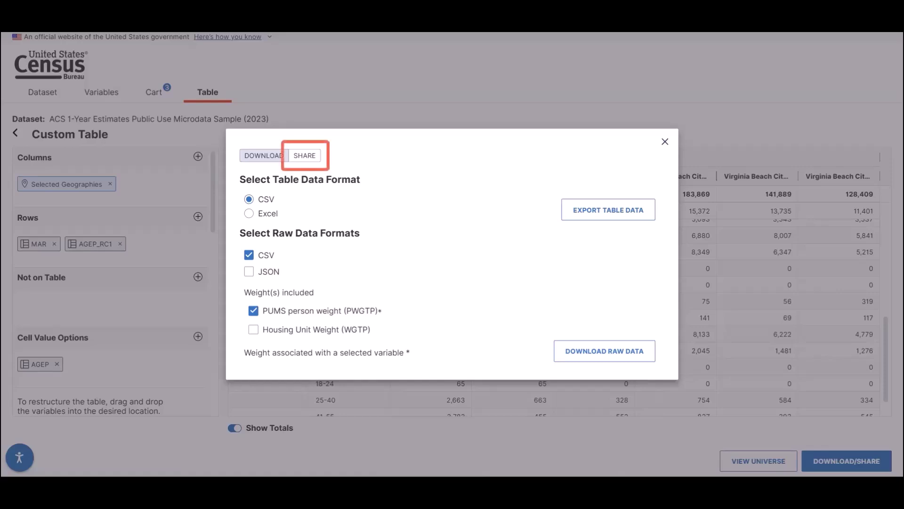
{"action": "left_click", "coordinate": [305, 155]}
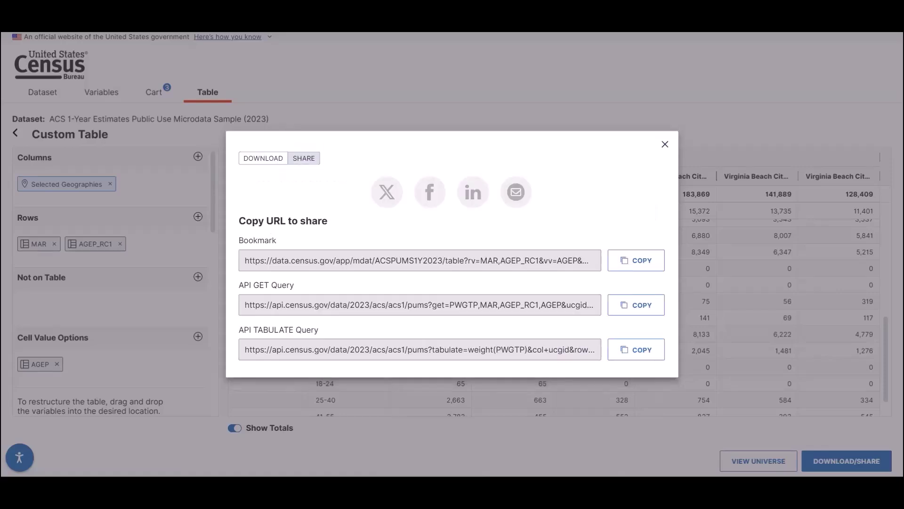